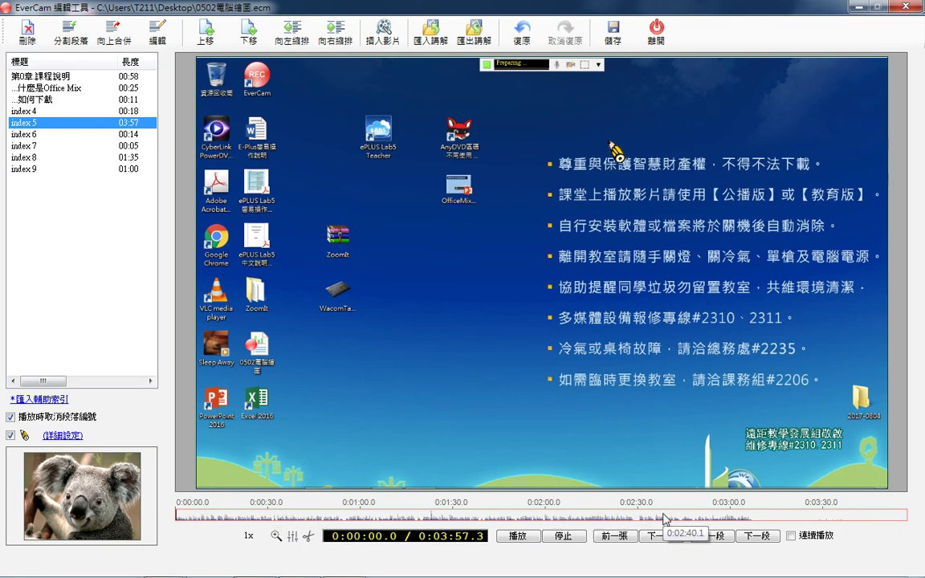
Play segment index 5 briefly and move its playhead to 0:01:51.0 on the timeline
left_click(514, 541)
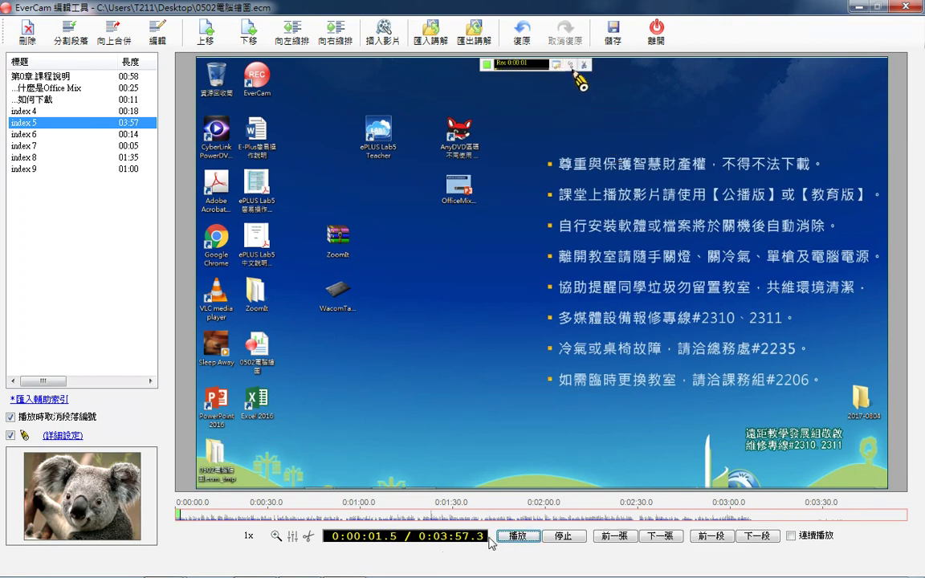
left_click(473, 520)
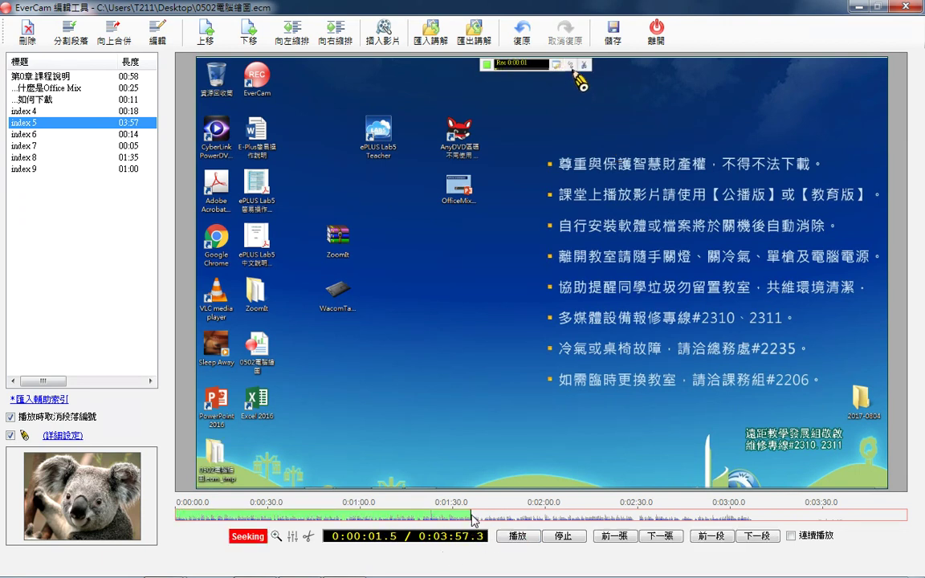
left_click(519, 520)
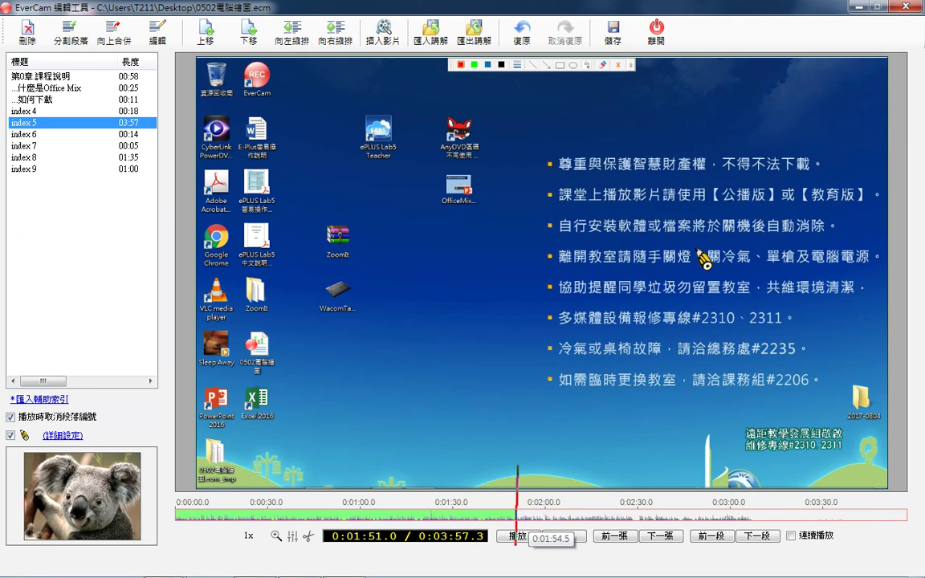
Annotate the timeline parts before and after the playhead with red 1 and 2, mark index 5, and clear the annotations
left_click_drag(441, 426, 439, 514)
mouse_move(625, 453)
left_mouse_down()
mouse_move(646, 439)
mouse_move(682, 526)
left_mouse_up()
left_click_drag(43, 119, 38, 136)
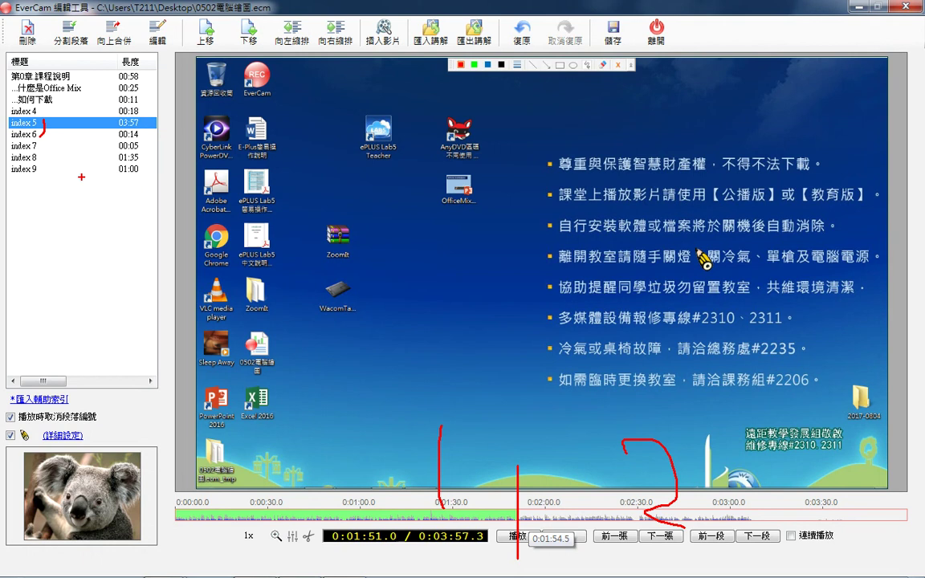
key("Escape")
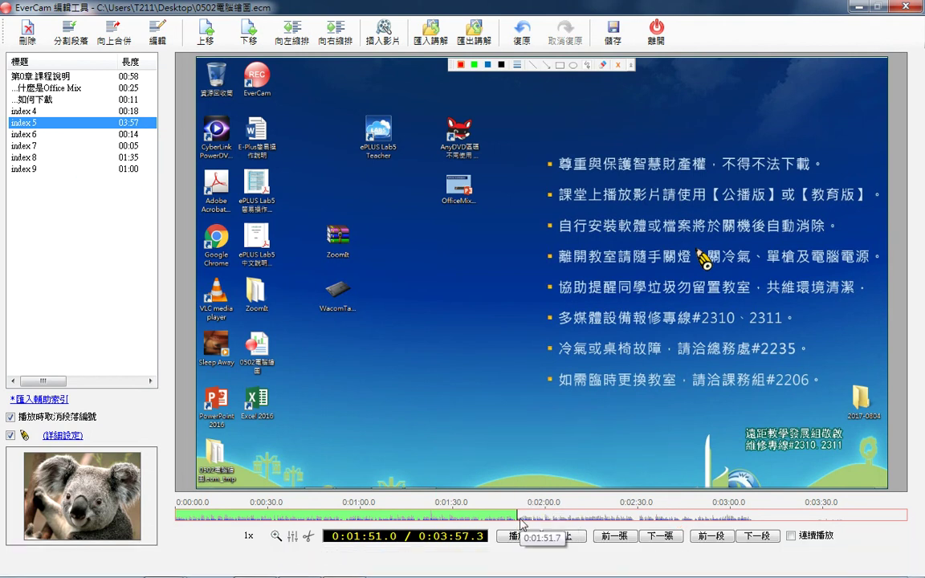
Split segment index 5 at the playhead position and select each of the two resulting segments
left_click(80, 29)
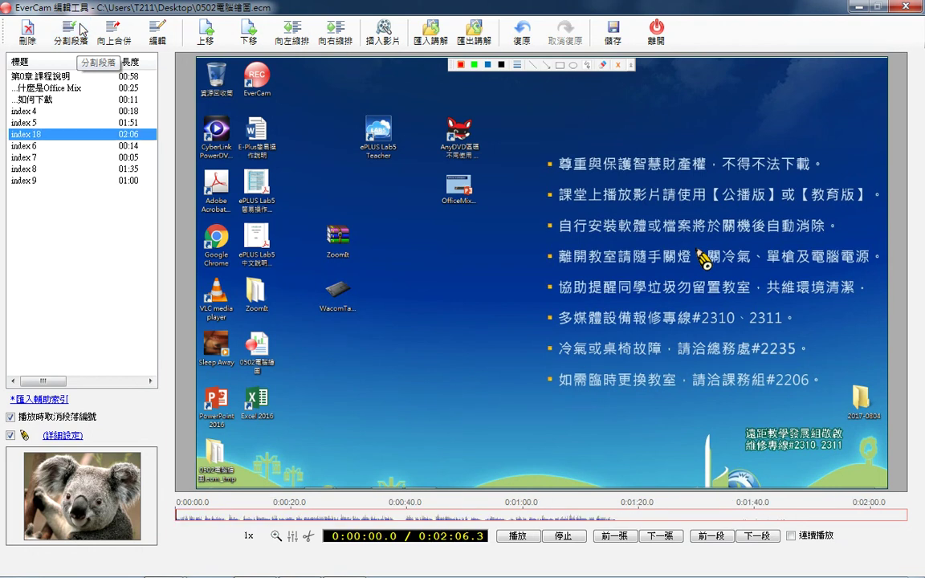
left_click(46, 123)
left_click(49, 135)
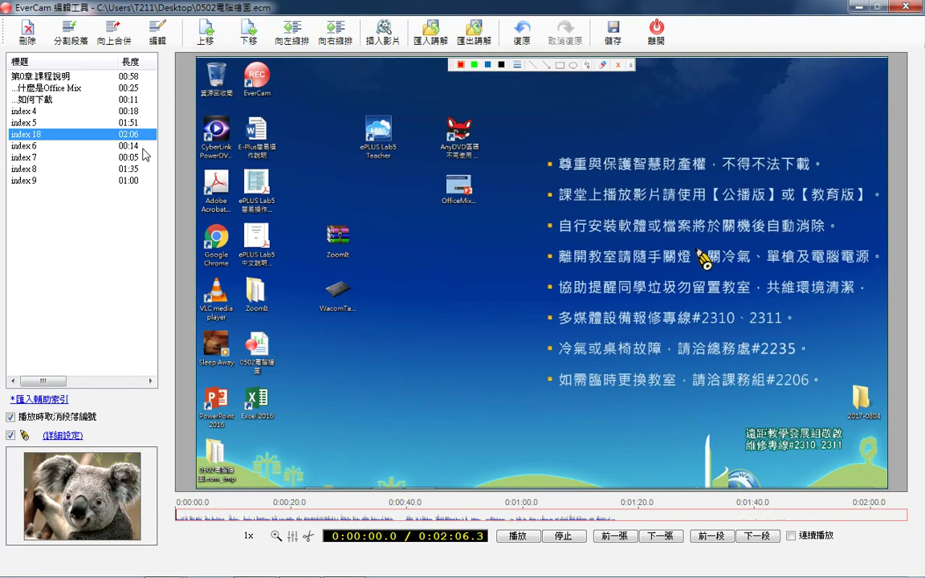
Move the segment 如何下載 up one place above 什麼是Office Mix and save the project
left_click(66, 180)
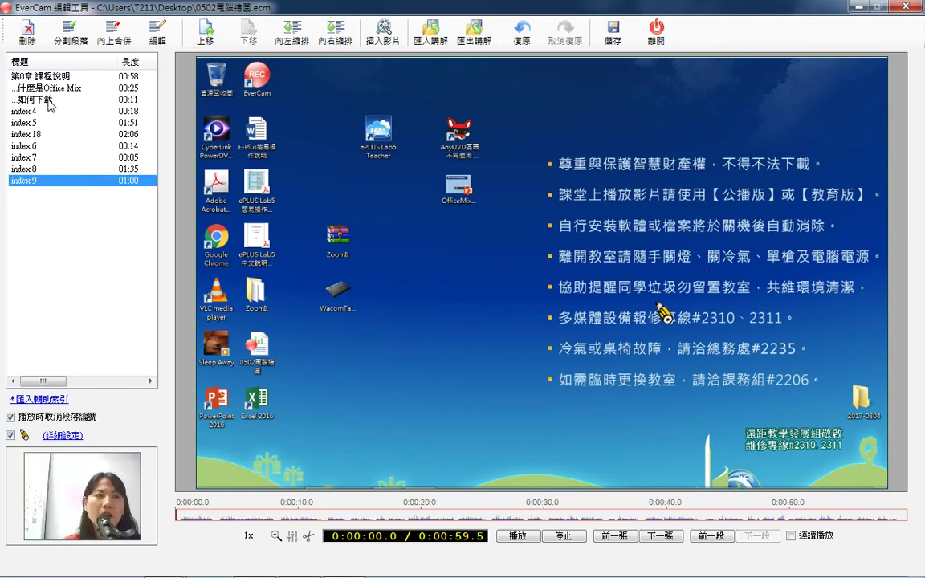
left_click(71, 101)
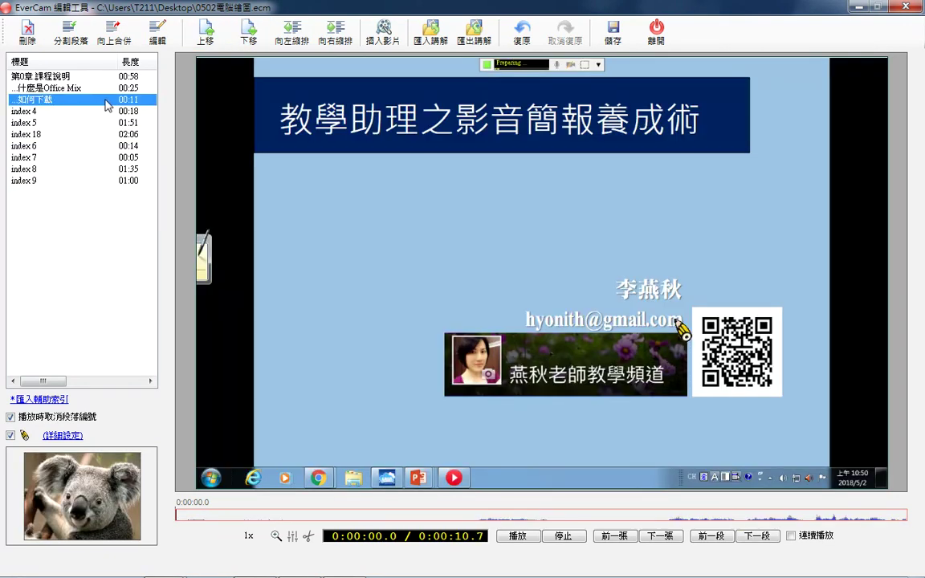
left_click(205, 36)
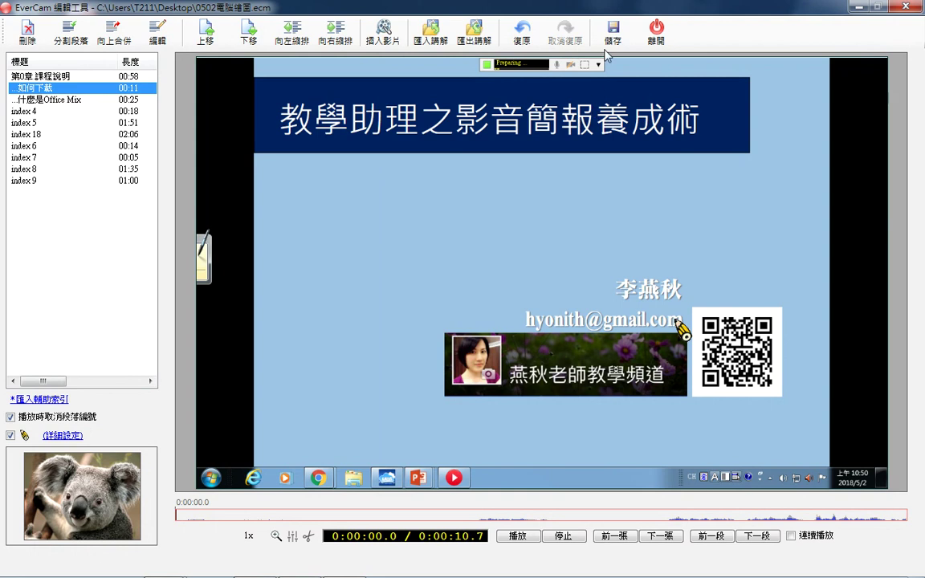
left_click(616, 28)
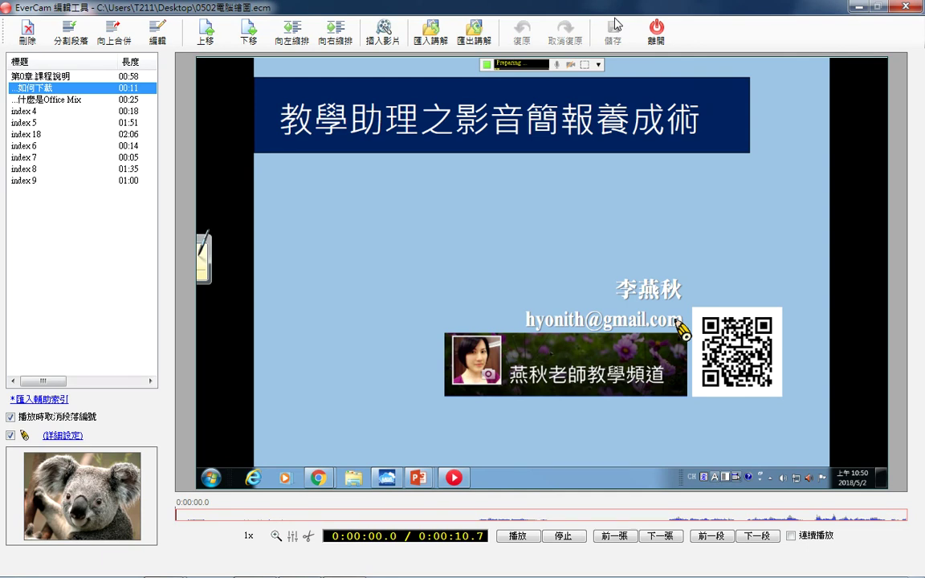
Set the playhead of segment index 18 to exactly 00:01:00.0 and split the segment there
left_click(131, 135)
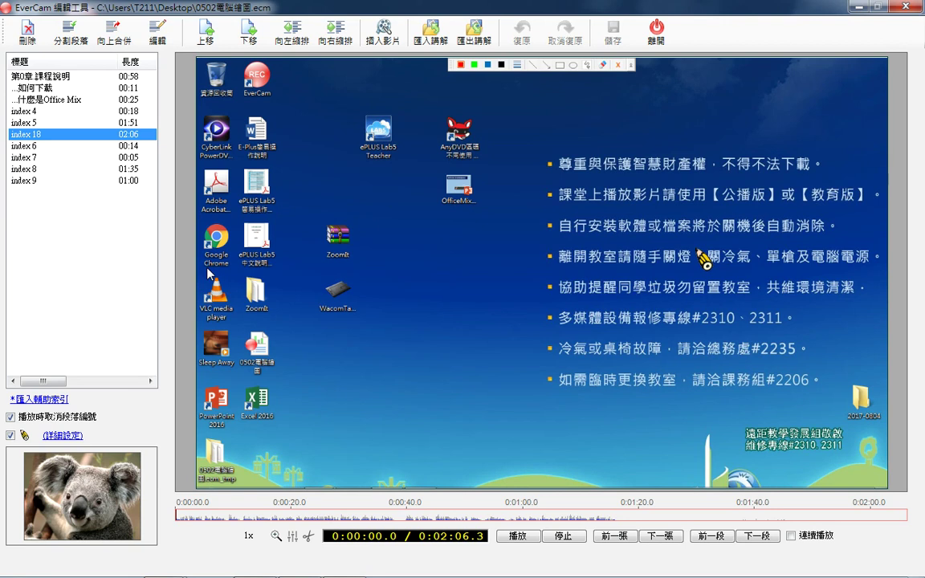
double_click(376, 536)
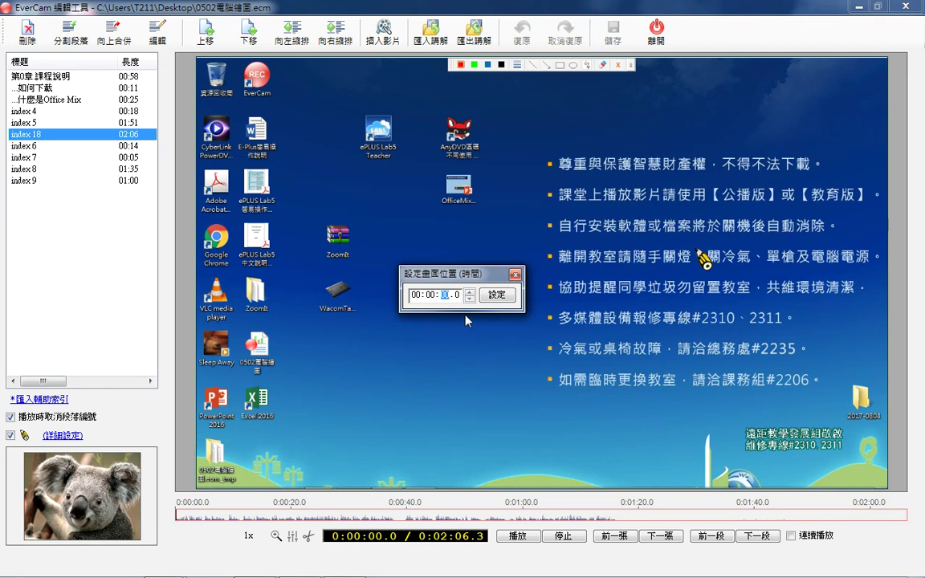
left_click(429, 294)
left_click(469, 292)
left_click(498, 296)
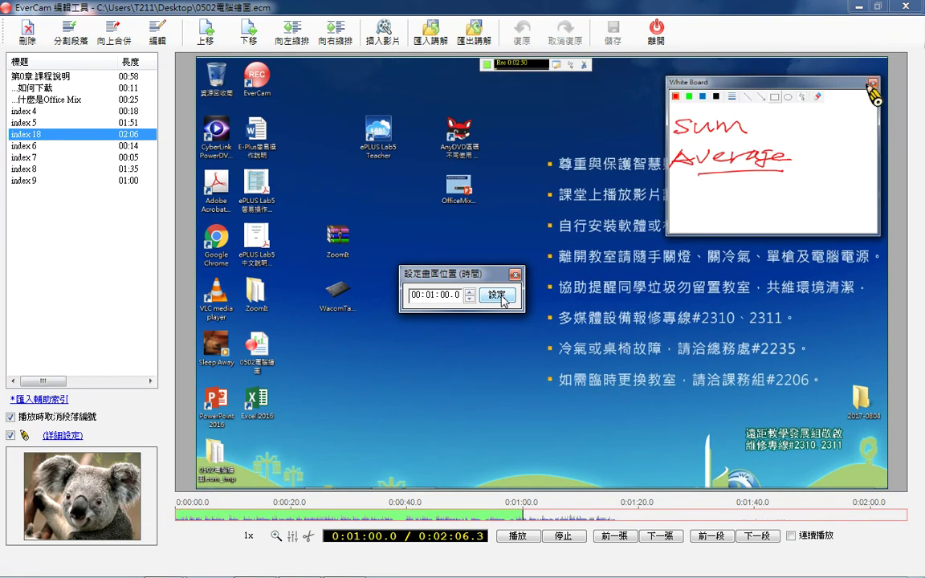
left_click(465, 246)
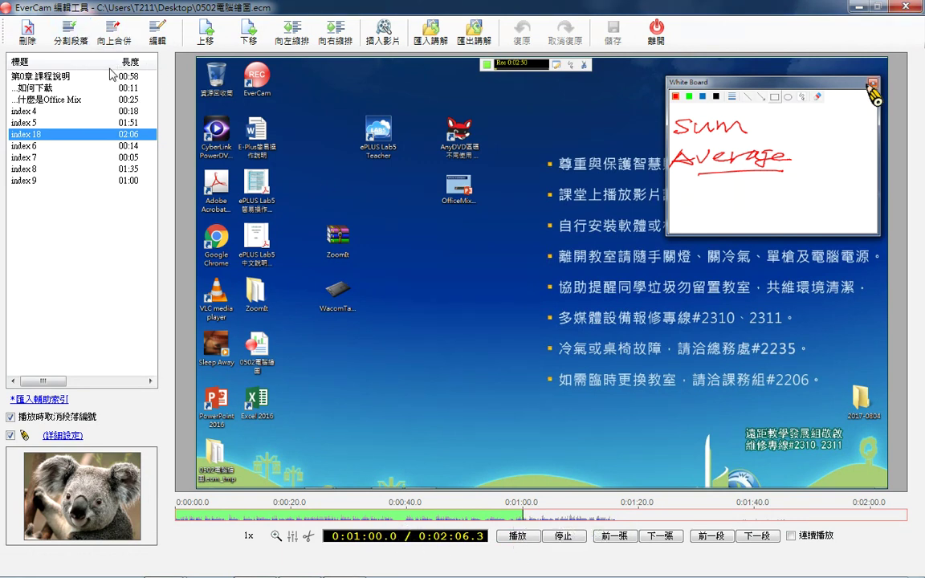
left_click(70, 32)
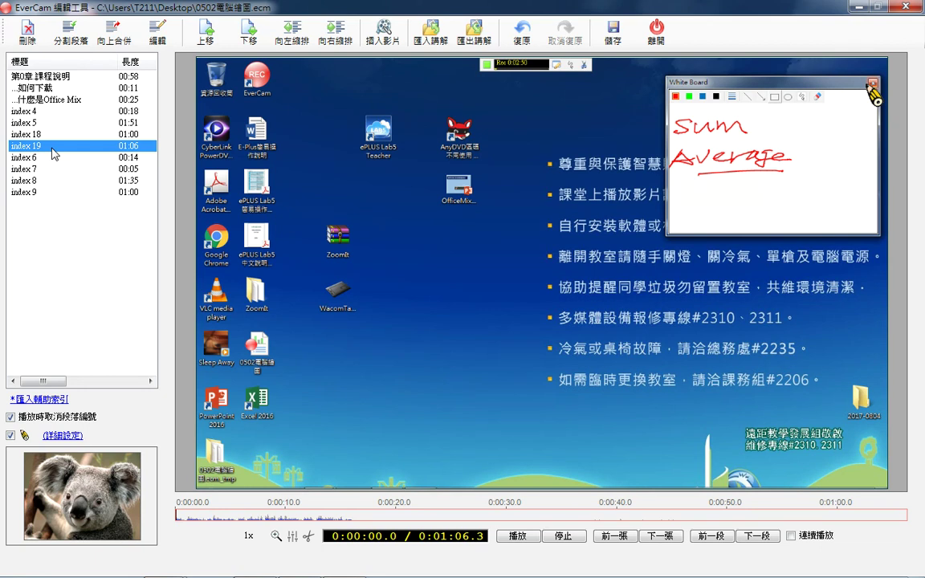
Set the playhead of segment index 19 to exactly 00:00:01.0 and split the segment there
left_click(375, 538)
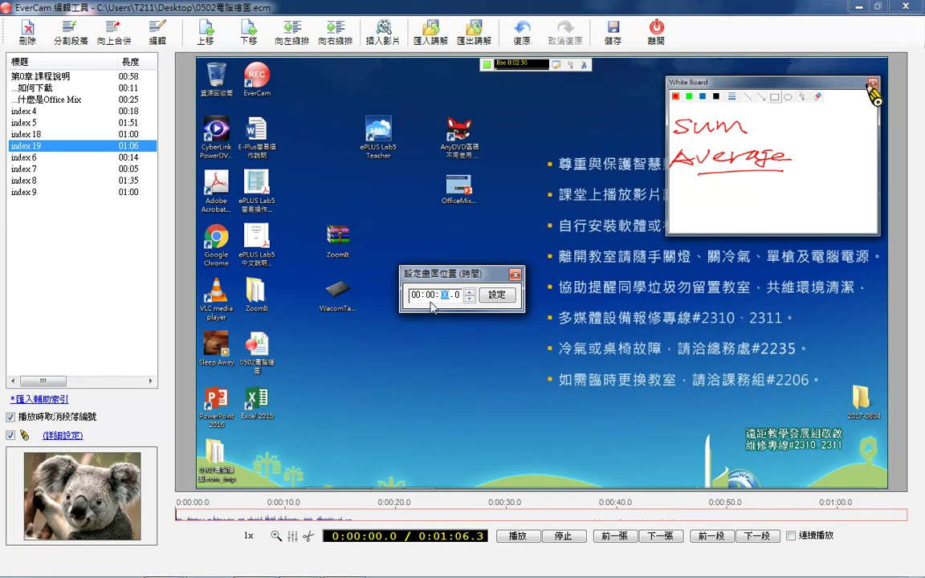
left_click(455, 294)
left_click(470, 293)
left_click(470, 293)
left_click(470, 293)
left_click(469, 293)
left_click(469, 293)
left_click(470, 293)
left_click(470, 293)
left_click(470, 293)
left_click(469, 293)
left_click(469, 293)
left_click(469, 299)
left_click(470, 299)
left_click(470, 299)
left_click(470, 292)
left_click(470, 293)
left_click(470, 292)
left_click(469, 292)
left_click(470, 292)
left_click(469, 292)
left_click(469, 292)
left_click(469, 292)
left_click(494, 295)
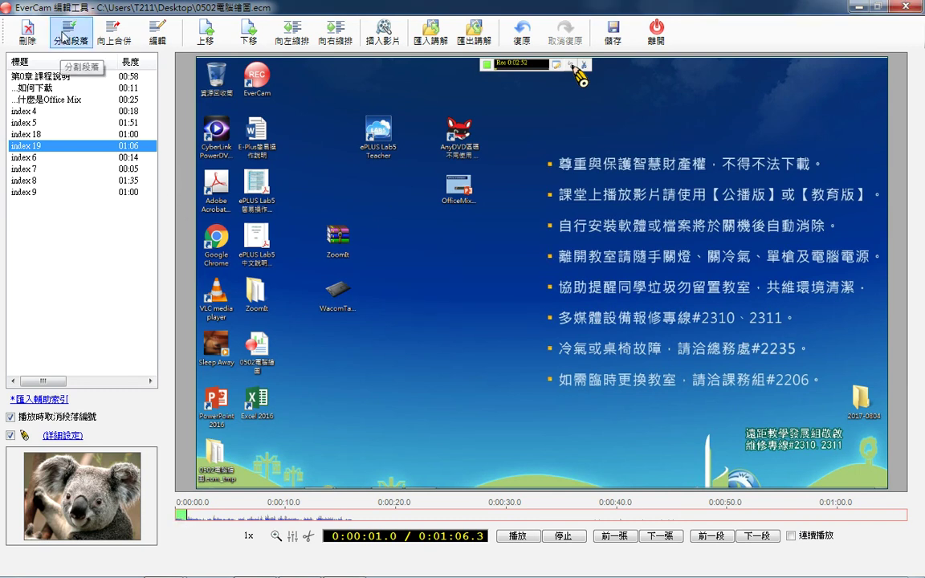
left_click(62, 36)
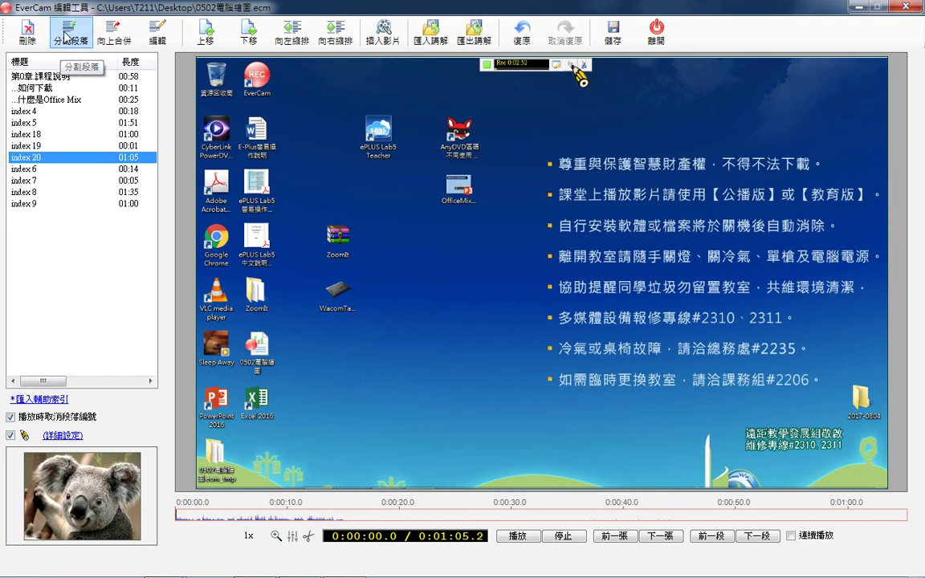
Delete the one-second segment index 19 from the segment list
left_click(48, 143)
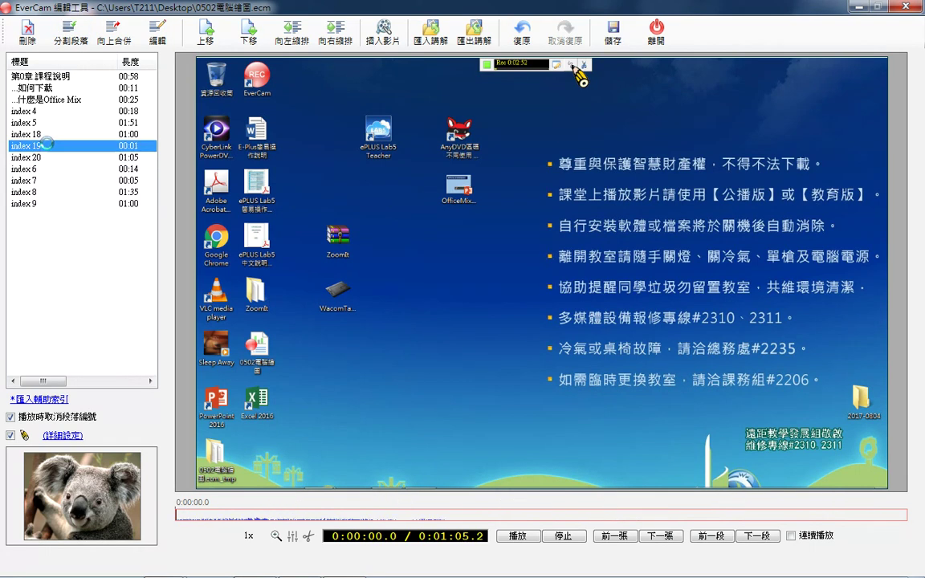
left_click(31, 34)
left_click(28, 37)
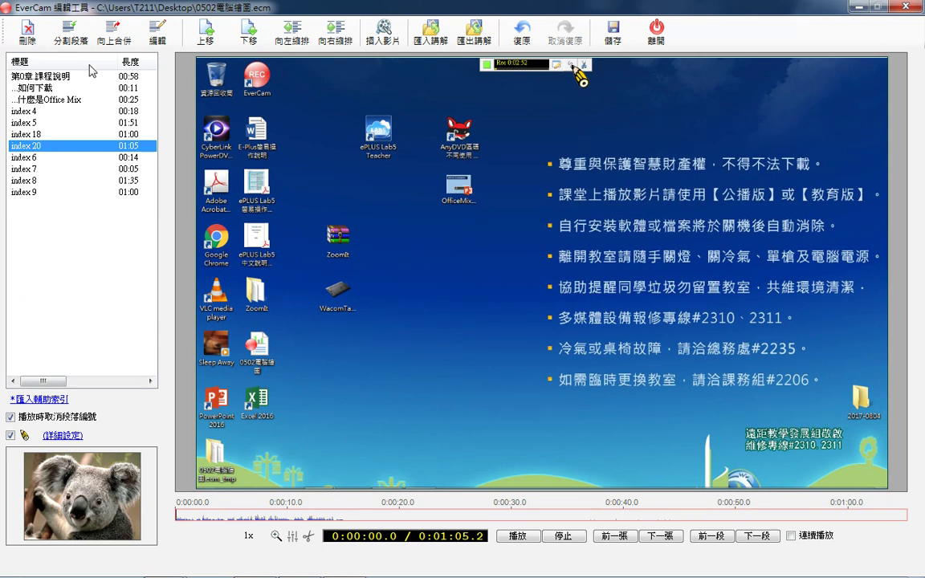
Try to merge index 20 into the segment above, then merge index 18 into index 5 and undo that merge
left_click(112, 36)
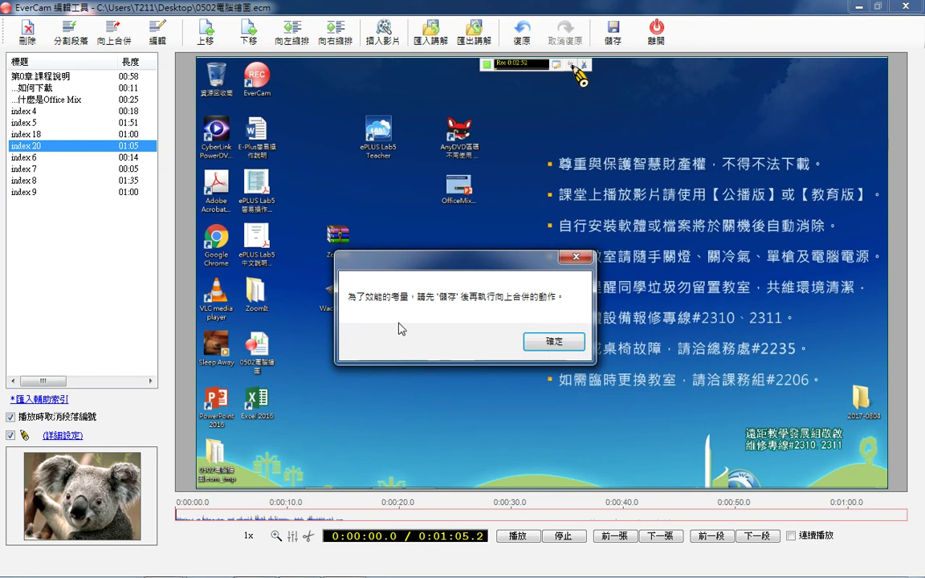
left_click(574, 343)
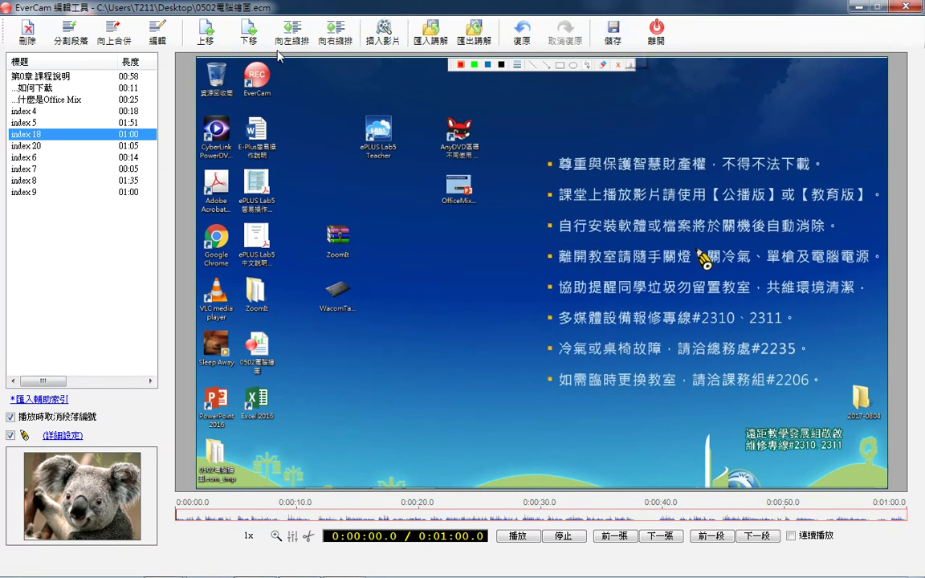
left_click(117, 34)
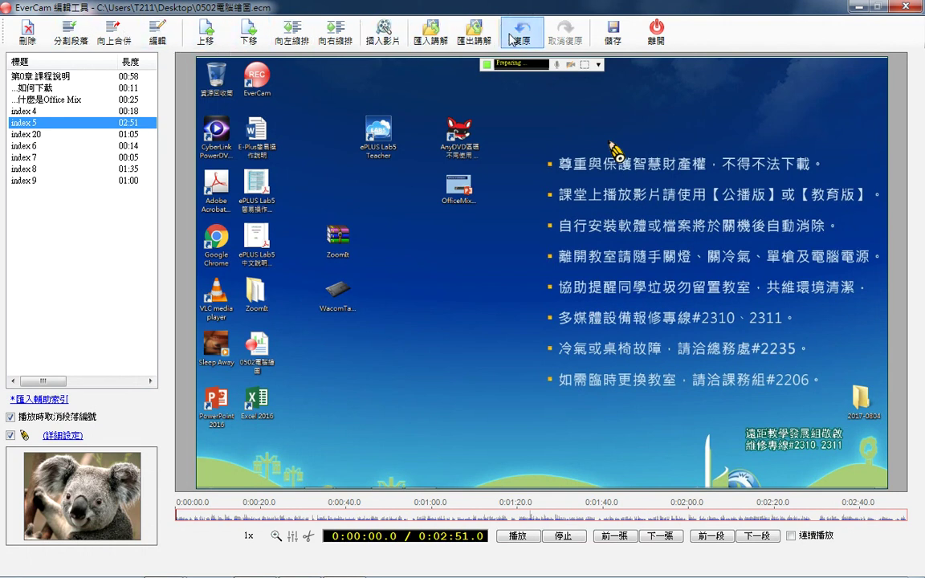
key("ctrl+z")
Try again to merge segment index 20 upward into index 18 and dismiss the message
left_click(32, 145)
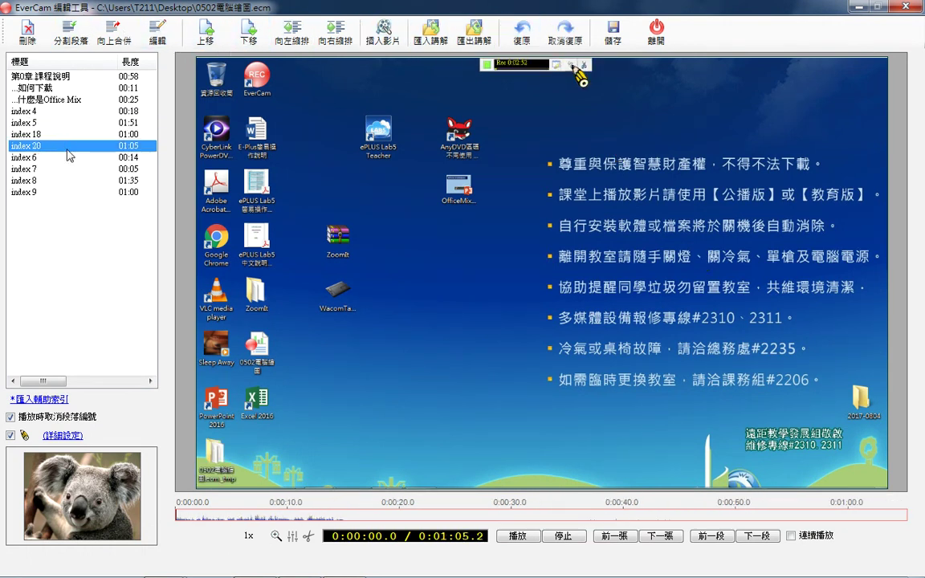
left_click(112, 32)
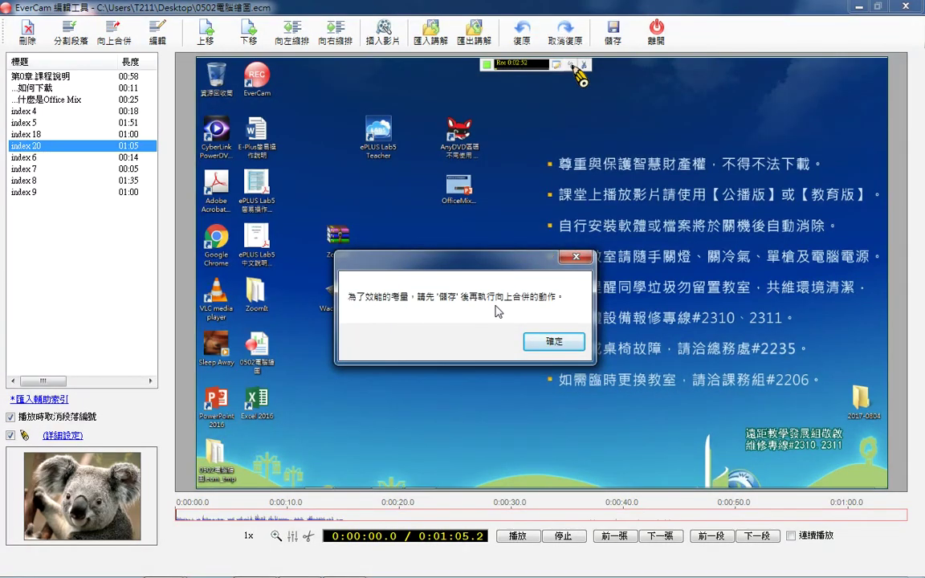
left_click(554, 340)
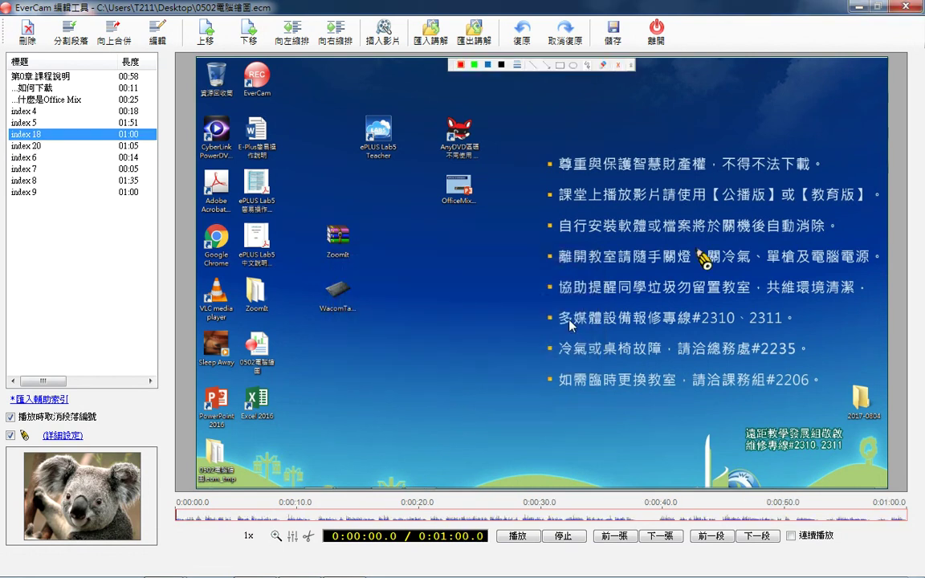
Save the project and merge segment index 20 upward into index 18
left_click(612, 34)
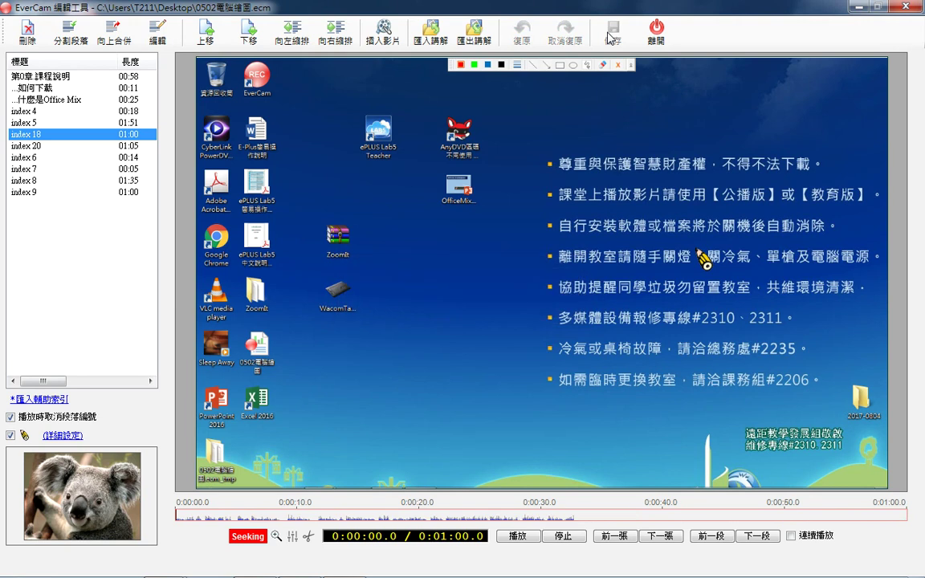
left_click(25, 146)
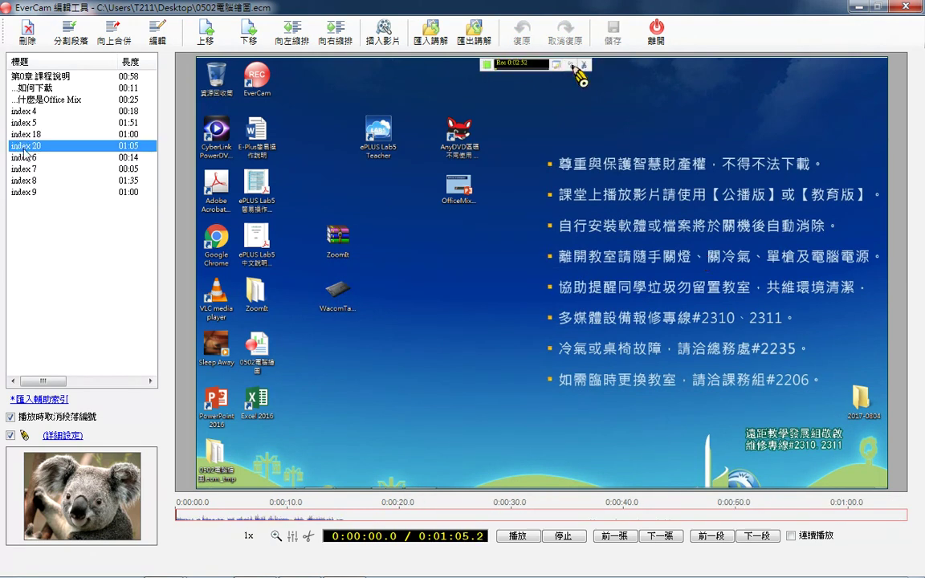
left_click(116, 45)
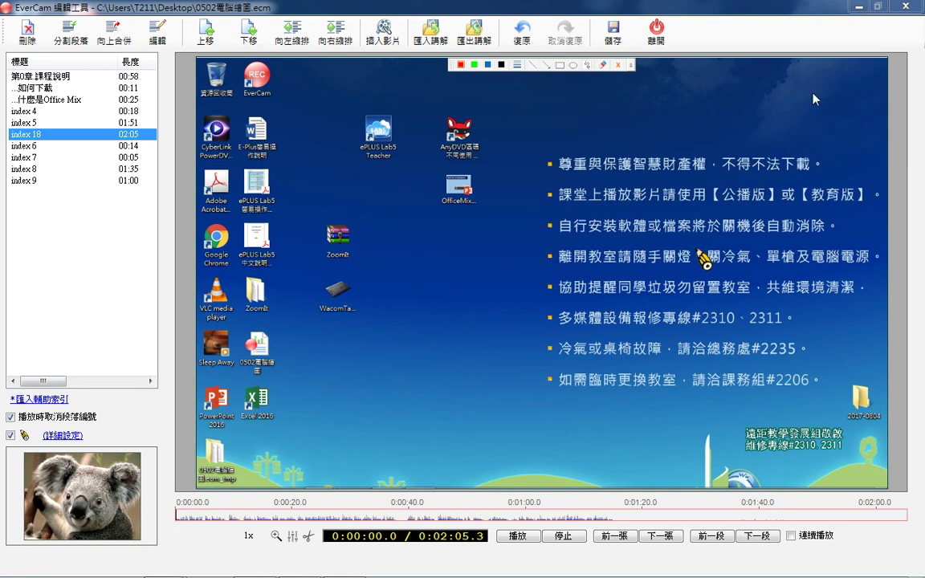
Exit the editor without saving the latest changes to the project
left_click(650, 41)
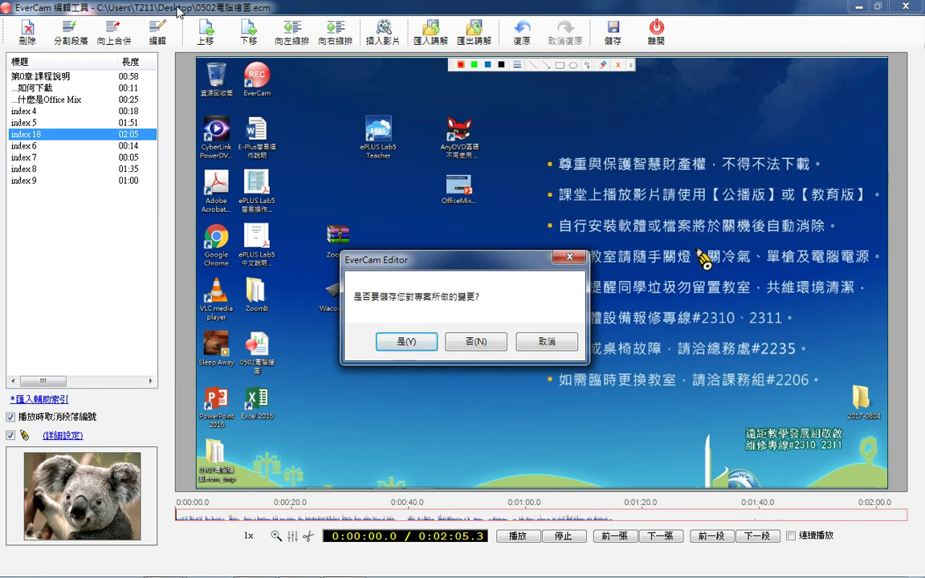
left_click(477, 343)
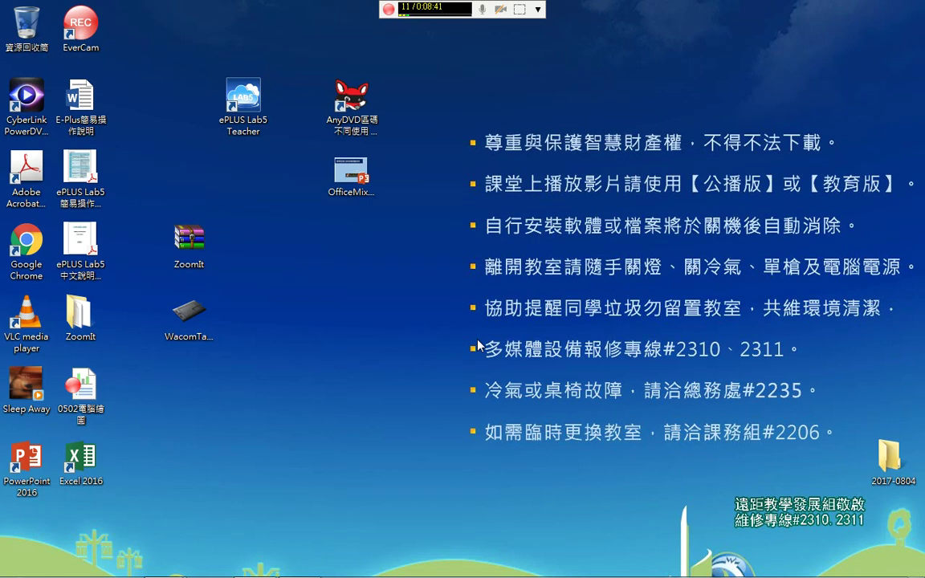
mouse_move(186, 574)
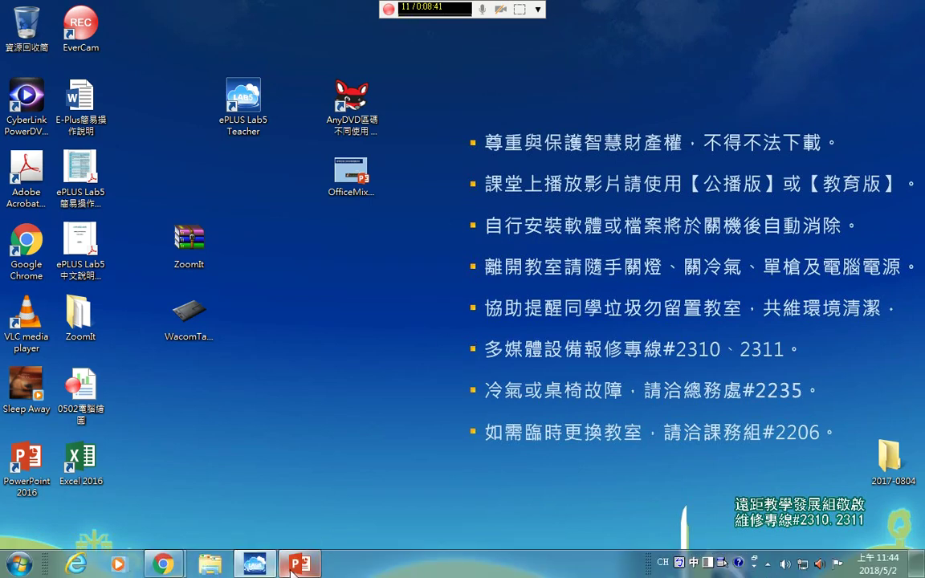